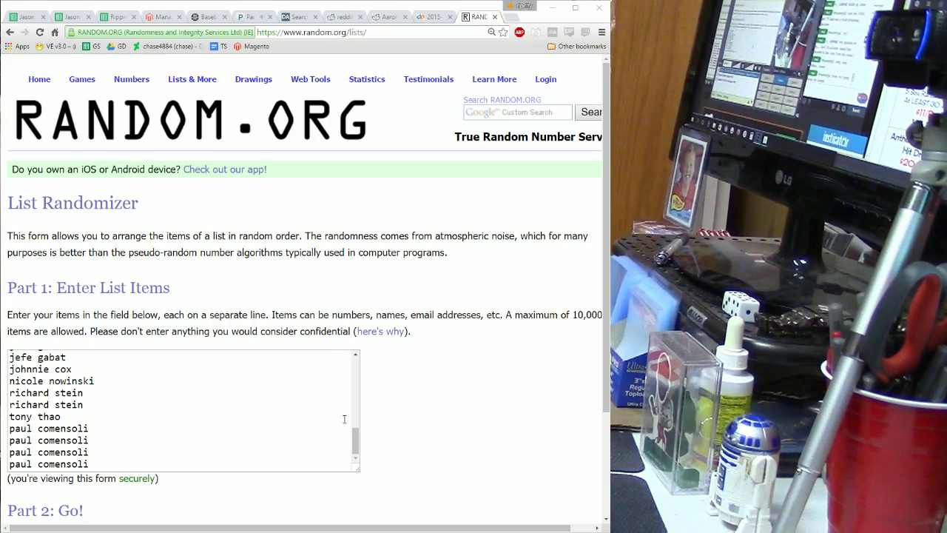
{"action": "left_click_drag", "start_coordinate": [355, 441], "coordinate": [352, 371]}
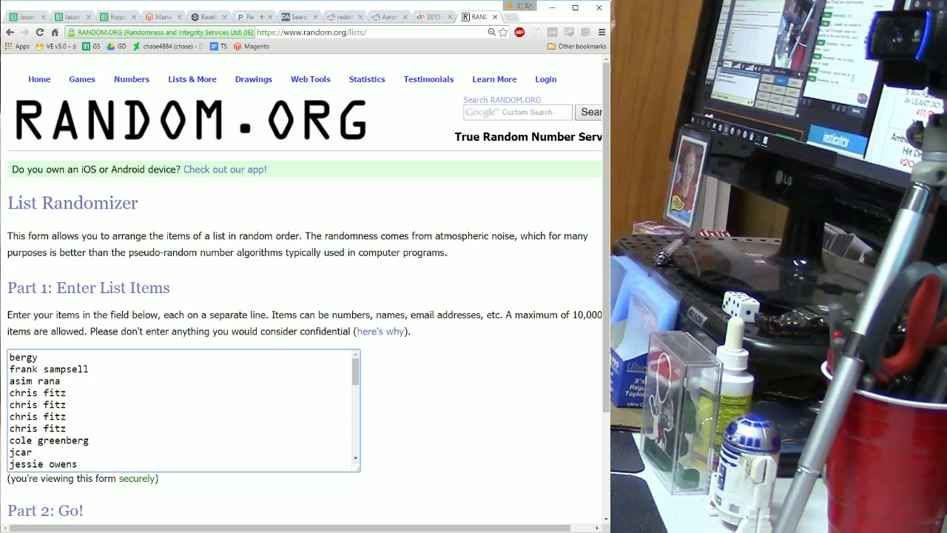
{"action": "scroll", "coordinate": [100, 429], "scroll_direction": "down", "scroll_amount": 3}
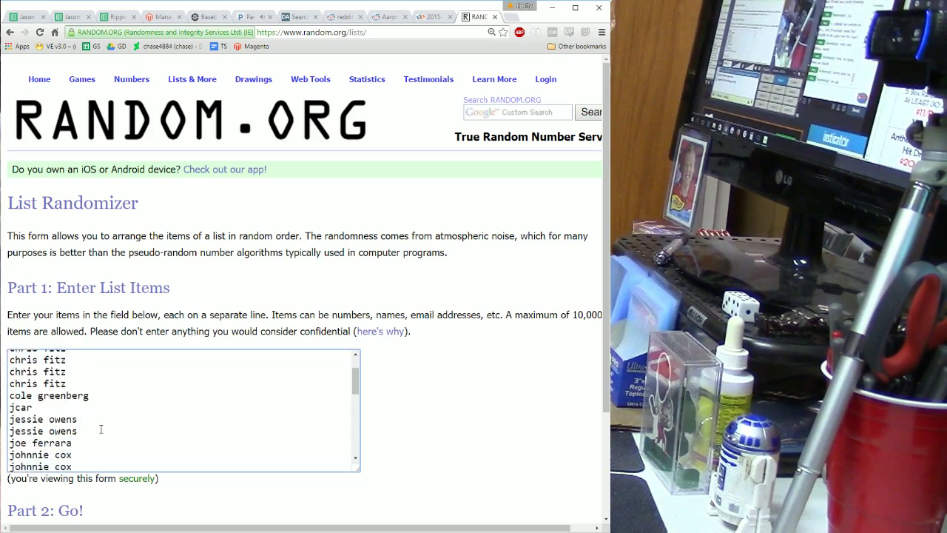
{"action": "scroll", "coordinate": [100, 429], "scroll_direction": "down", "scroll_amount": 3}
{"action": "scroll", "coordinate": [100, 430], "scroll_direction": "down", "scroll_amount": 3}
{"action": "scroll", "coordinate": [101, 429], "scroll_direction": "down", "scroll_amount": 3}
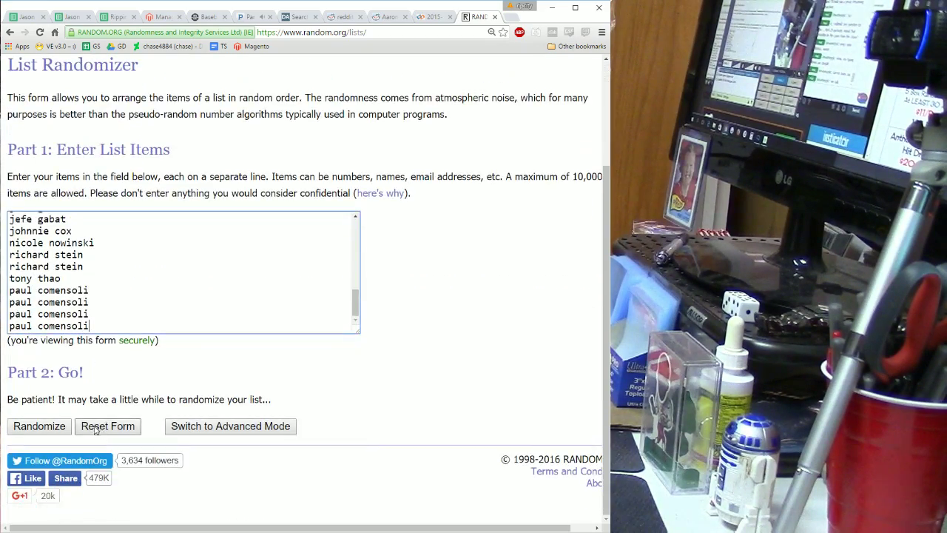
{"action": "left_click", "coordinate": [39, 427]}
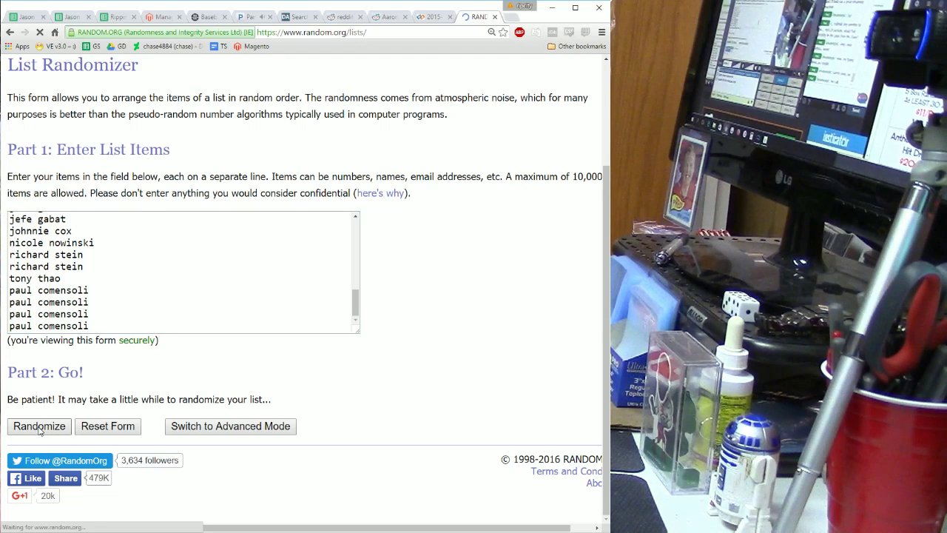
{"action": "scroll", "coordinate": [99, 416], "scroll_direction": "down", "scroll_amount": 4}
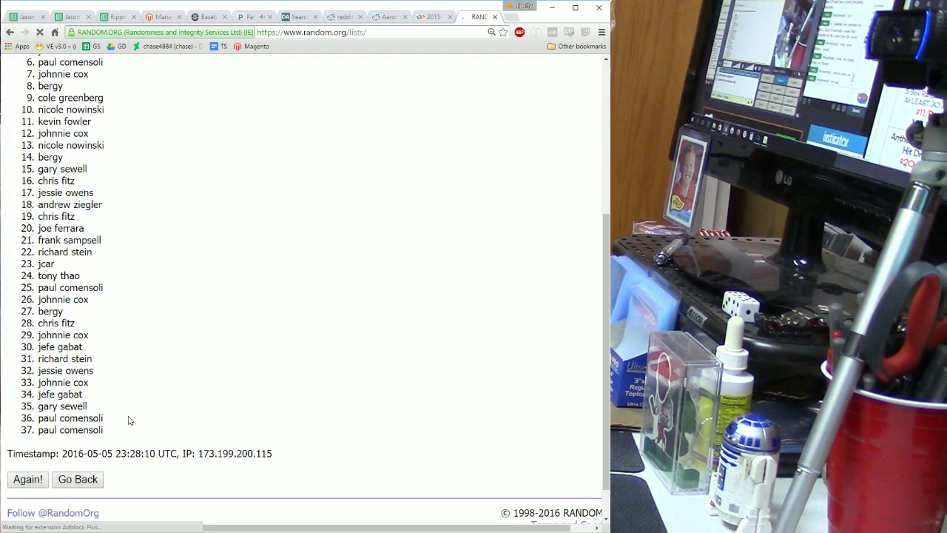
{"action": "left_click", "coordinate": [33, 479]}
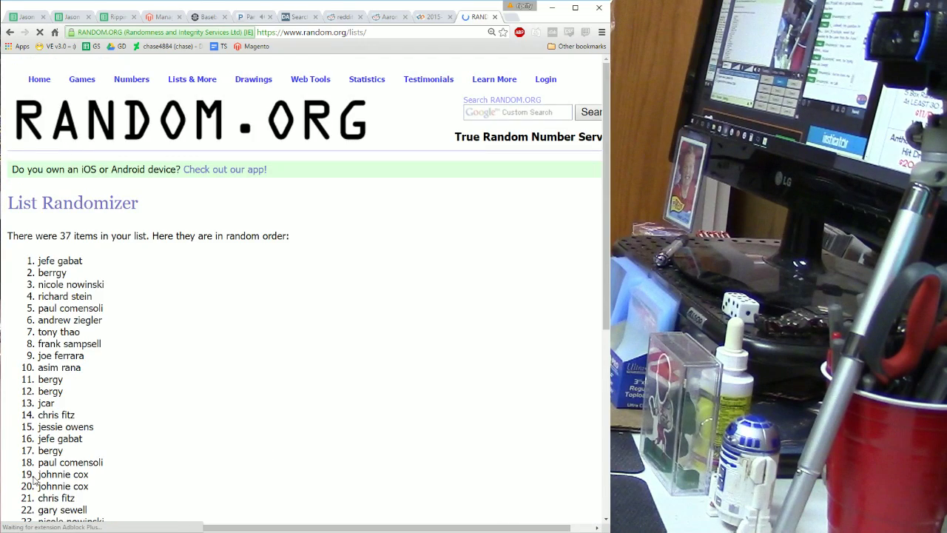
{"action": "scroll", "coordinate": [175, 423], "scroll_direction": "down", "scroll_amount": 5}
{"action": "left_click", "coordinate": [28, 453]}
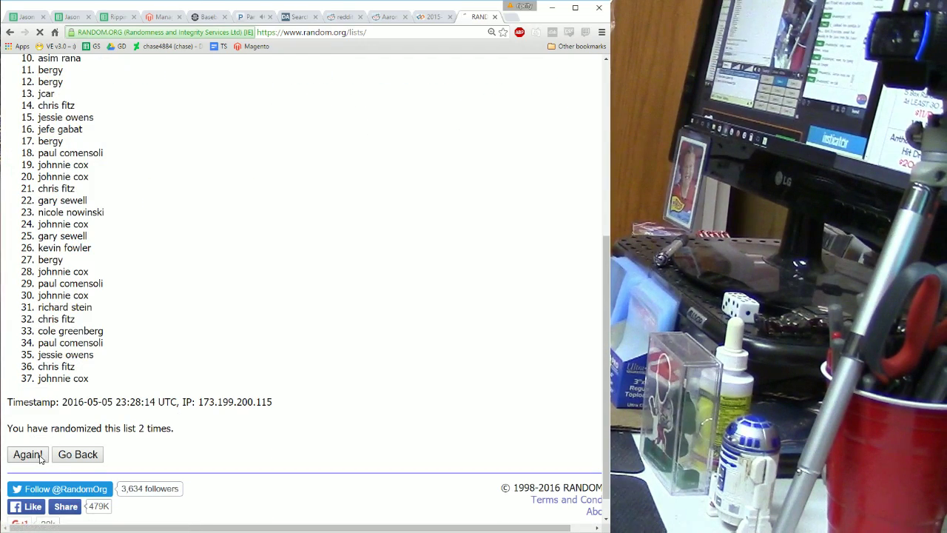
{"action": "scroll", "coordinate": [56, 449], "scroll_direction": "down", "scroll_amount": 5}
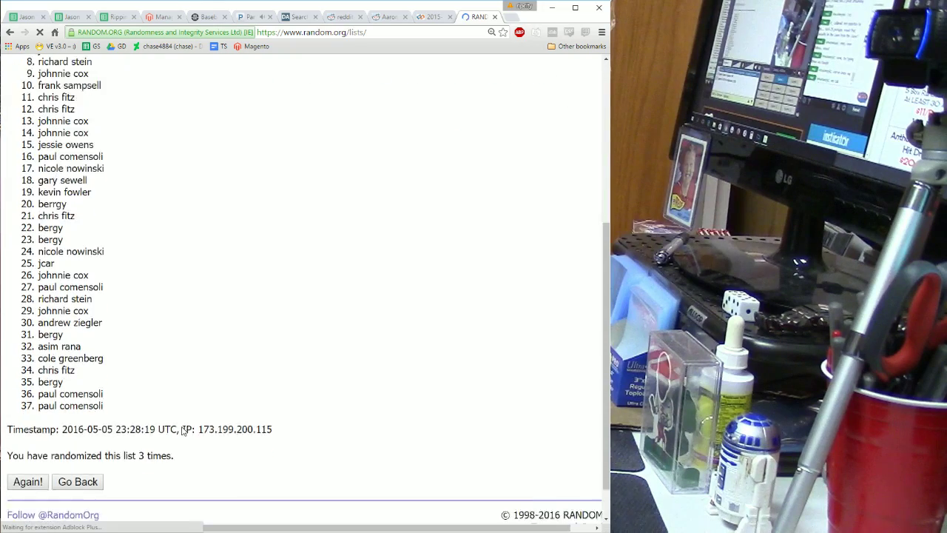
{"action": "left_click", "coordinate": [28, 438]}
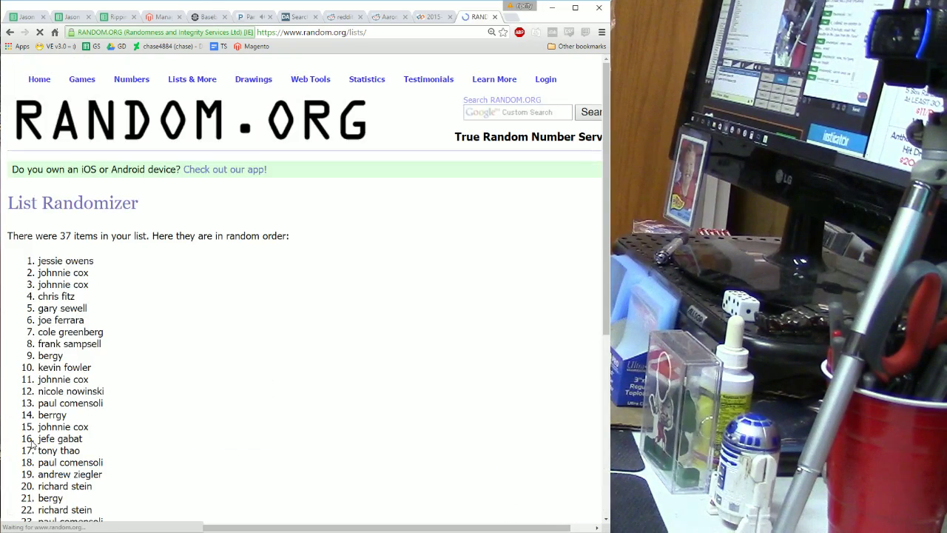
{"action": "scroll", "coordinate": [48, 440], "scroll_direction": "down", "scroll_amount": 5}
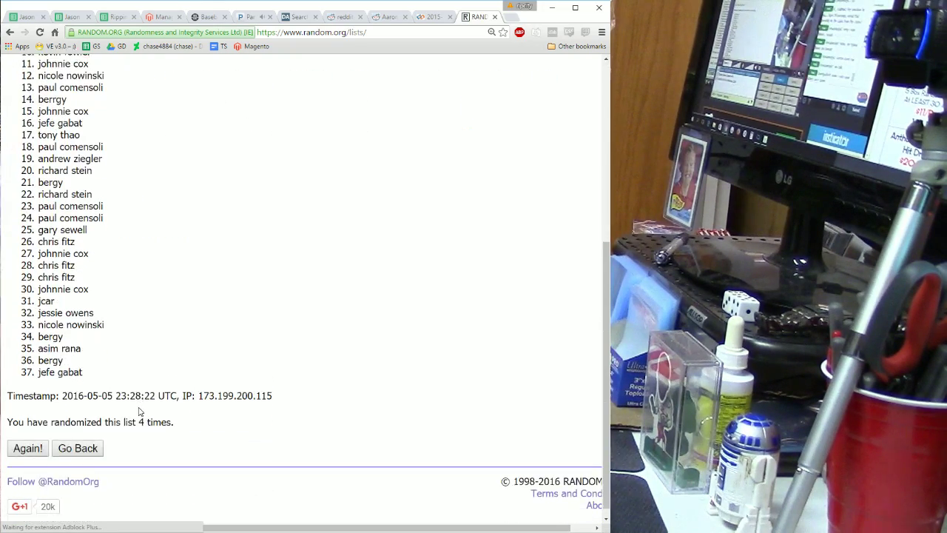
{"action": "left_click", "coordinate": [28, 438]}
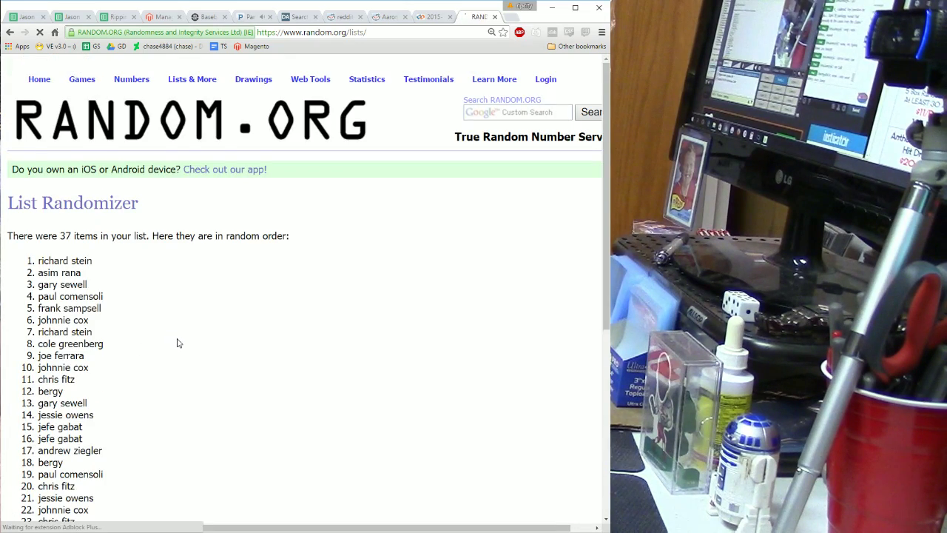
{"action": "scroll", "coordinate": [177, 343], "scroll_direction": "down", "scroll_amount": 5}
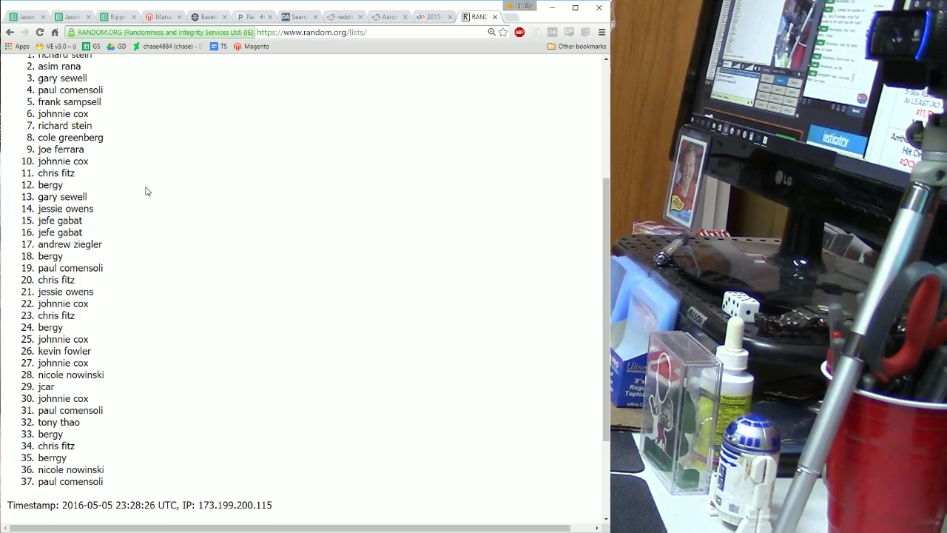
{"action": "scroll", "coordinate": [146, 191], "scroll_direction": "up", "scroll_amount": 2}
{"action": "scroll", "coordinate": [147, 190], "scroll_direction": "down", "scroll_amount": 3}
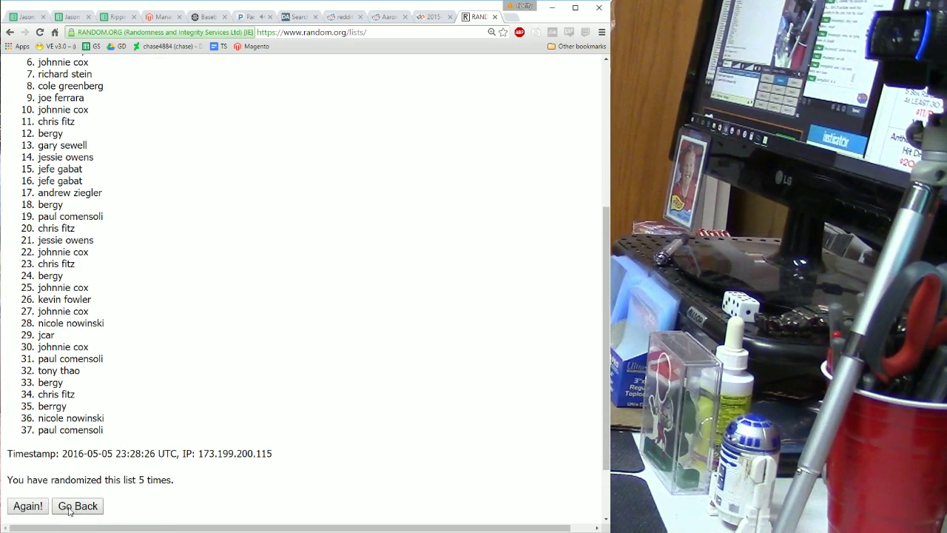
{"action": "left_click", "coordinate": [30, 508]}
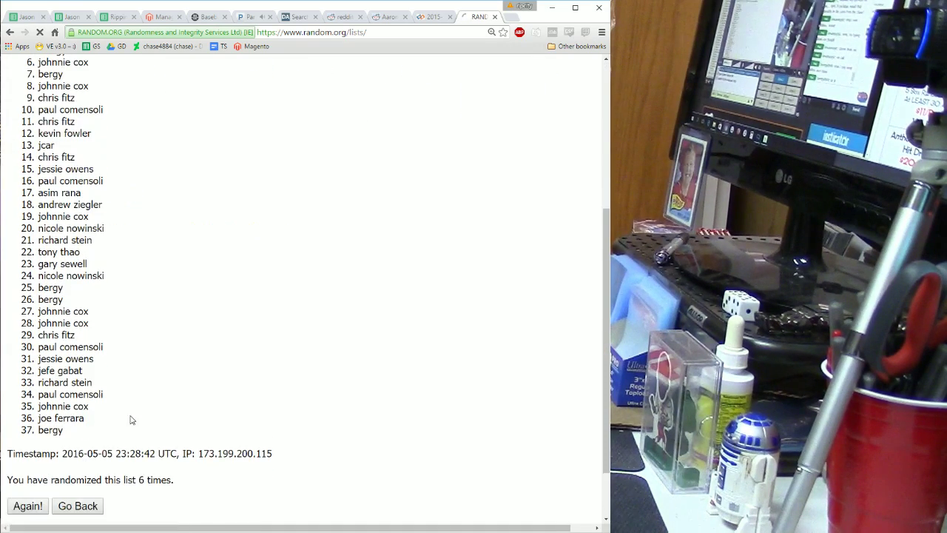
{"action": "left_click", "coordinate": [37, 434]}
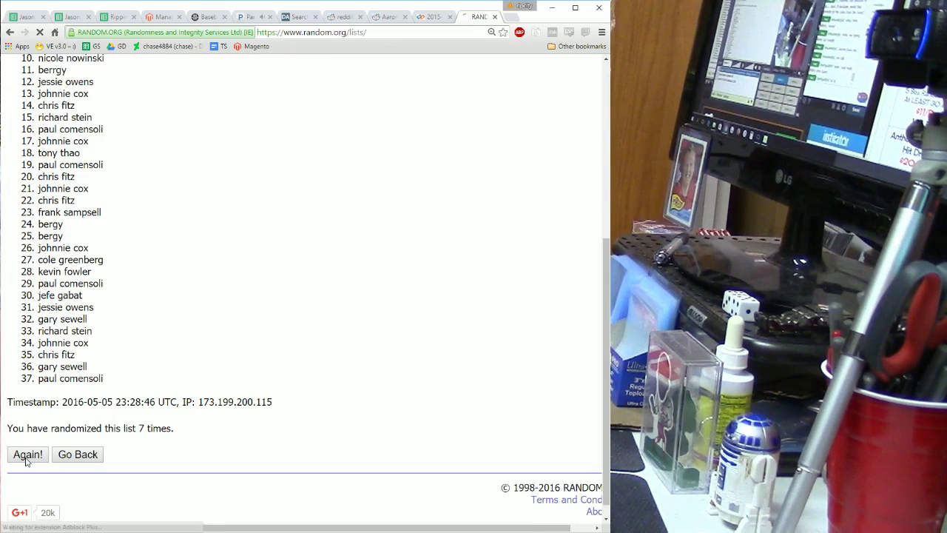
{"action": "left_click", "coordinate": [27, 454]}
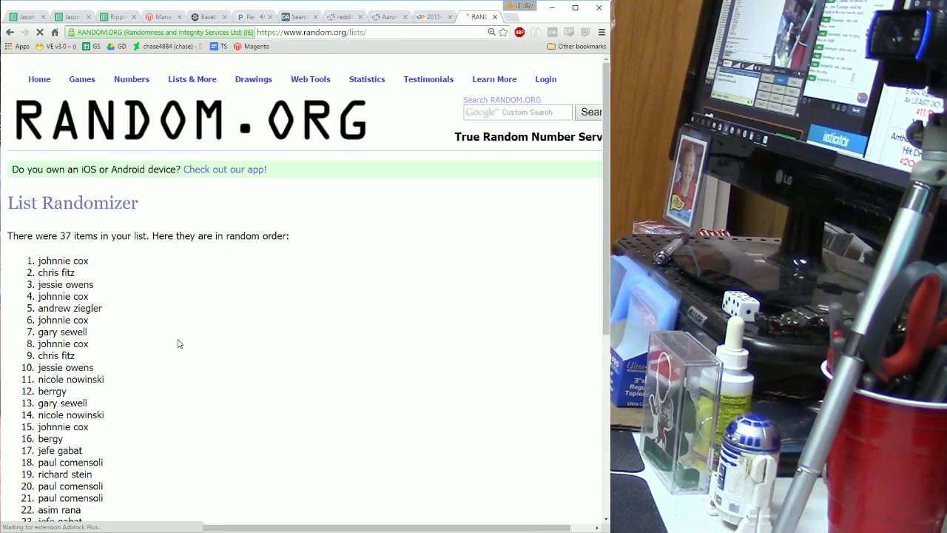
{"action": "scroll", "coordinate": [178, 341], "scroll_direction": "down", "scroll_amount": 8}
{"action": "left_click", "coordinate": [30, 437]}
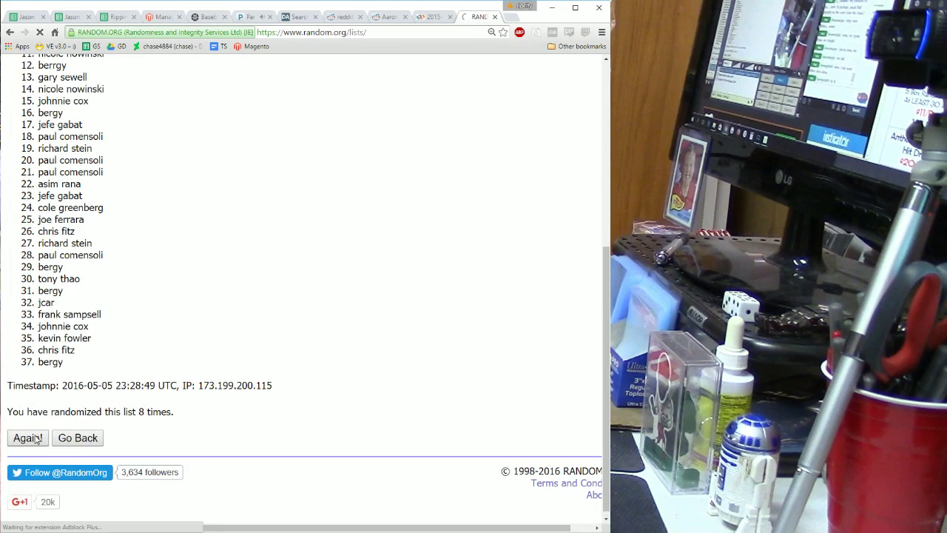
{"action": "scroll", "coordinate": [173, 342], "scroll_direction": "down", "scroll_amount": 3}
{"action": "scroll", "coordinate": [172, 342], "scroll_direction": "down", "scroll_amount": 3}
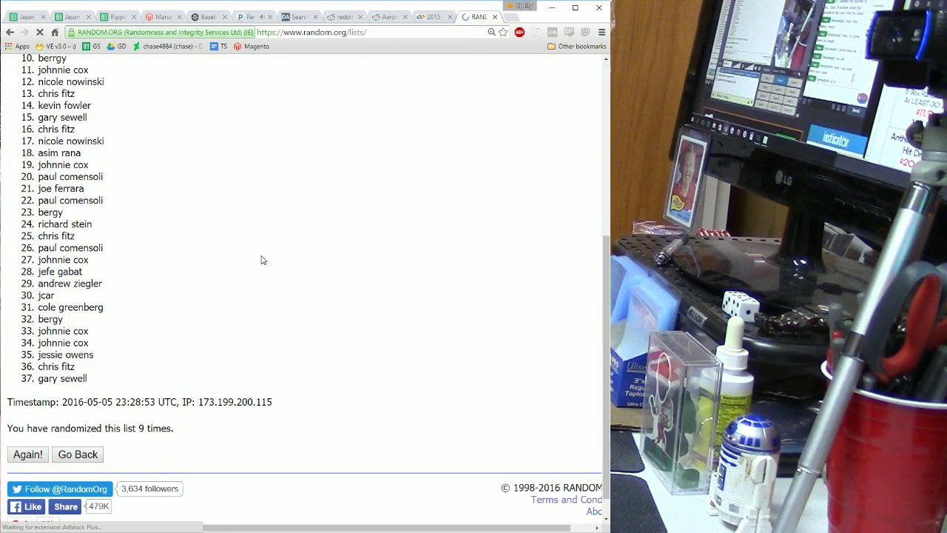
{"action": "key", "text": "F5"}
{"action": "scroll", "coordinate": [264, 259], "scroll_direction": "down", "scroll_amount": 5}
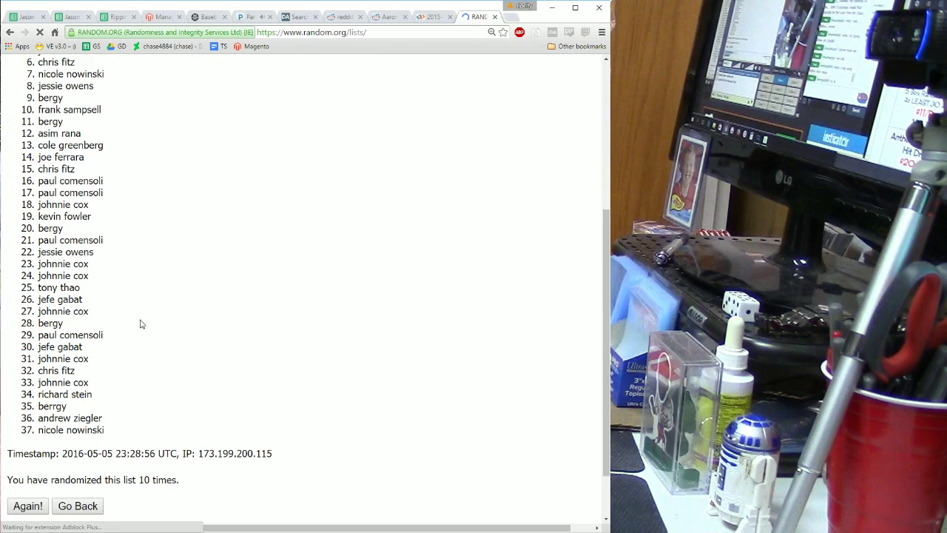
{"action": "left_click", "coordinate": [28, 505]}
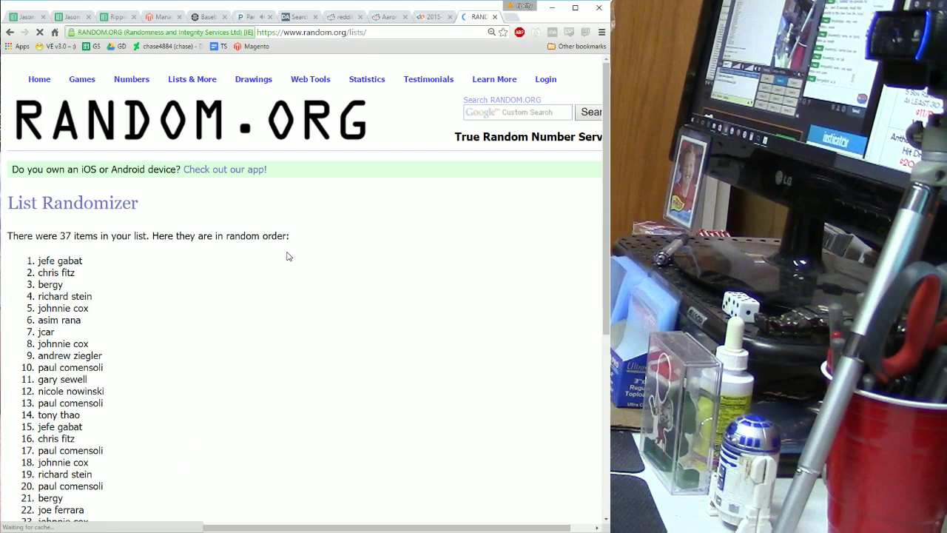
{"action": "scroll", "coordinate": [222, 288], "scroll_direction": "down", "scroll_amount": 1}
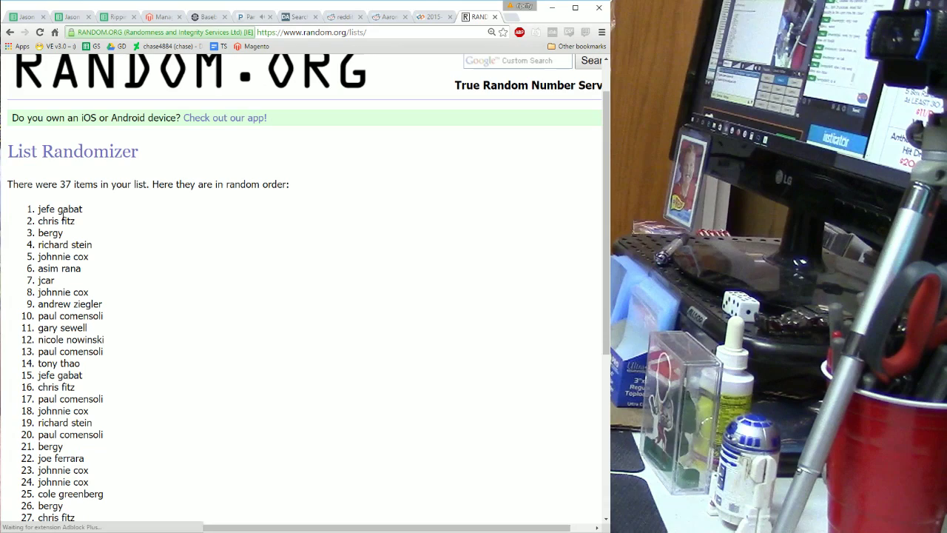
- Copy names 1–8 of the final shuffled order and return to the Jason spreadsheet
{"action": "left_click_drag", "start_coordinate": [38, 210], "coordinate": [89, 290]}
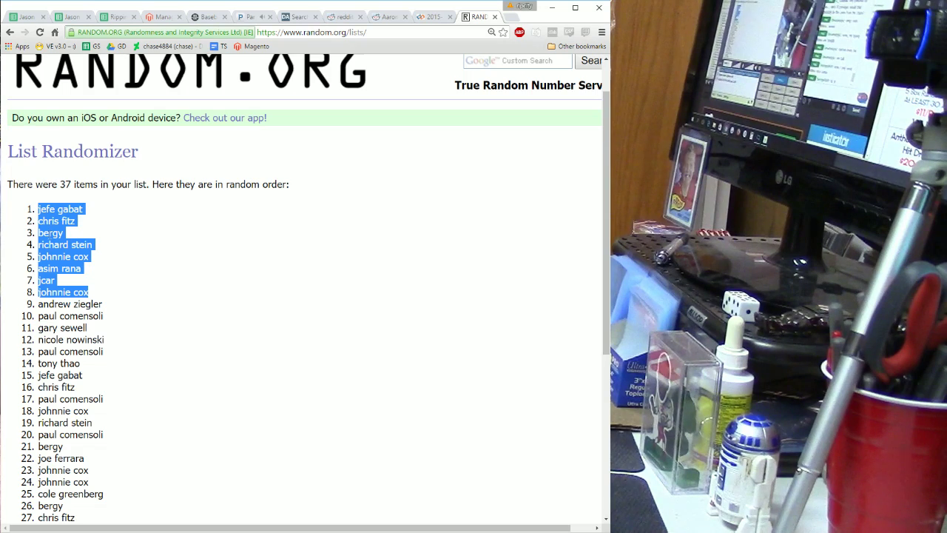
{"action": "right_click", "coordinate": [47, 230]}
{"action": "left_click", "coordinate": [74, 243]}
{"action": "right_click", "coordinate": [86, 221]}
{"action": "left_click", "coordinate": [111, 243]}
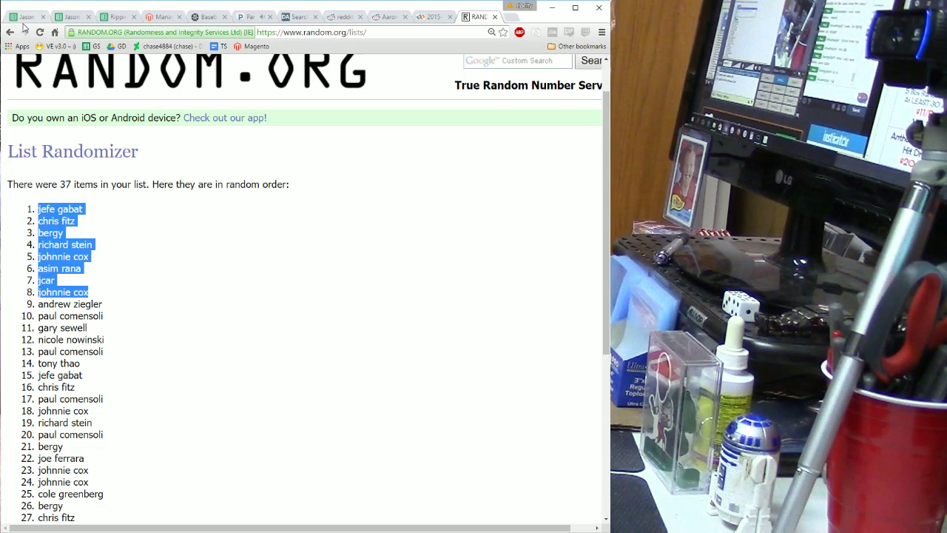
{"action": "left_click", "coordinate": [26, 16]}
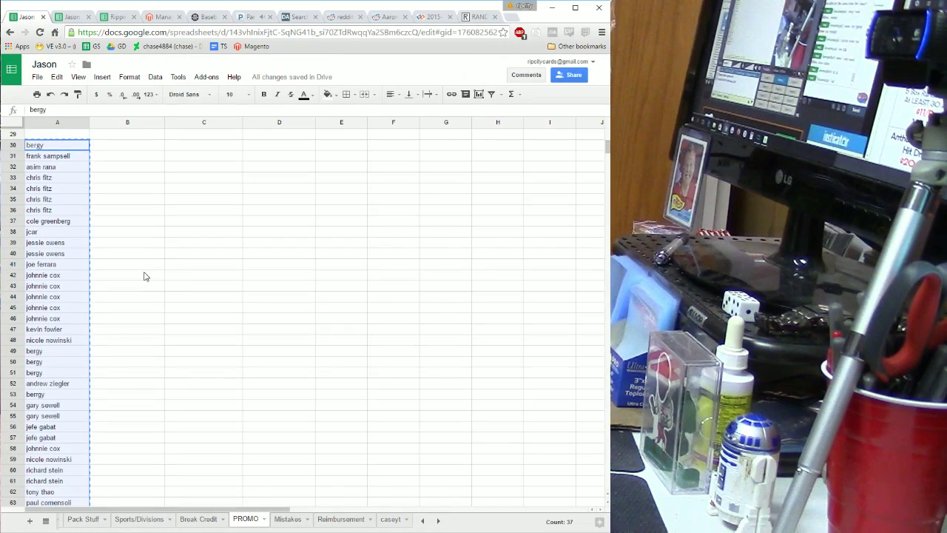
- Paste the eight copied names starting at cell B30, then deselect them
{"action": "left_click", "coordinate": [128, 150]}
{"action": "right_click", "coordinate": [128, 151]}
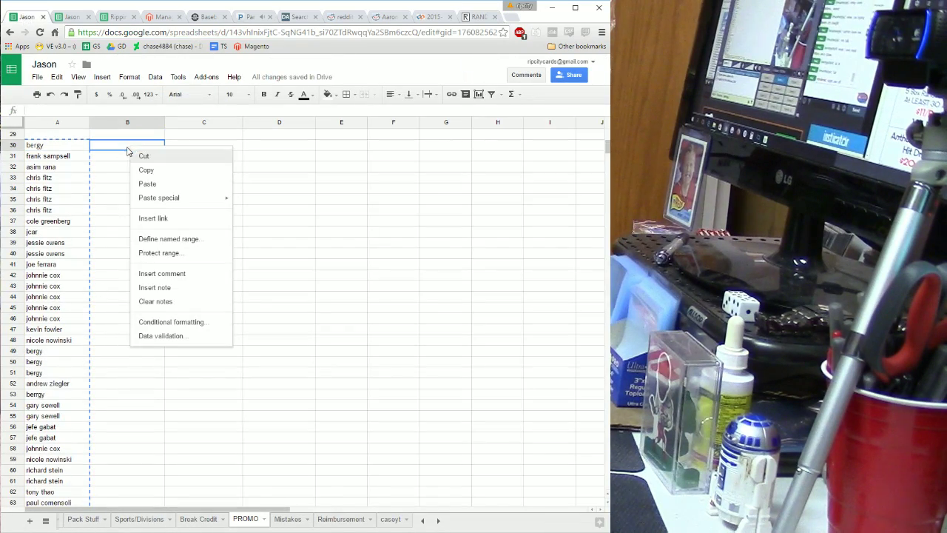
{"action": "left_click", "coordinate": [148, 183]}
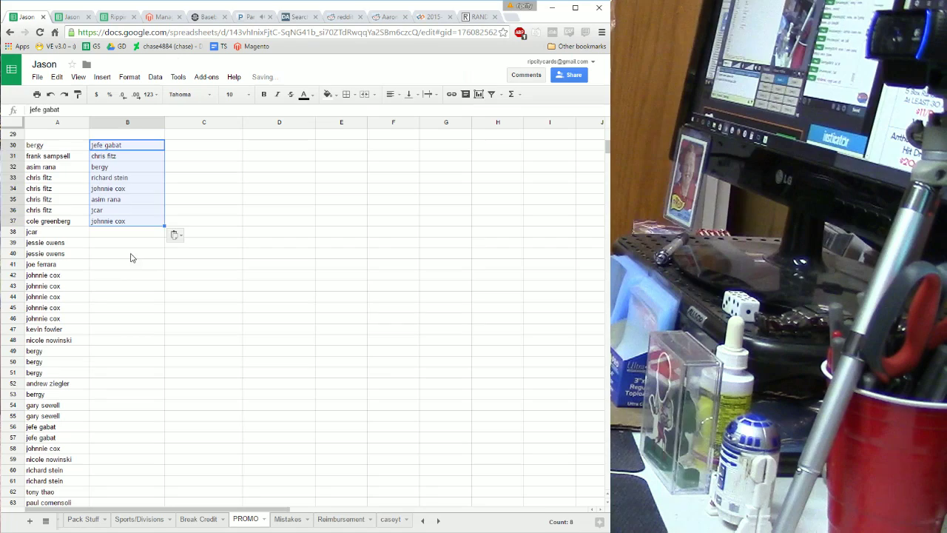
{"action": "left_click", "coordinate": [127, 264]}
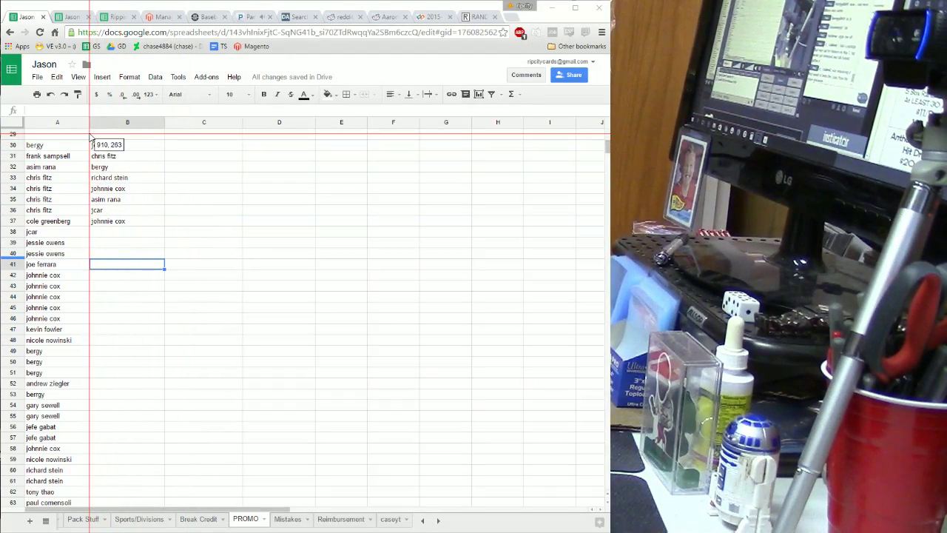
- Select the winners in B30:B37 and bring up Sort range for them
{"action": "left_click_drag", "start_coordinate": [89, 134], "coordinate": [171, 240]}
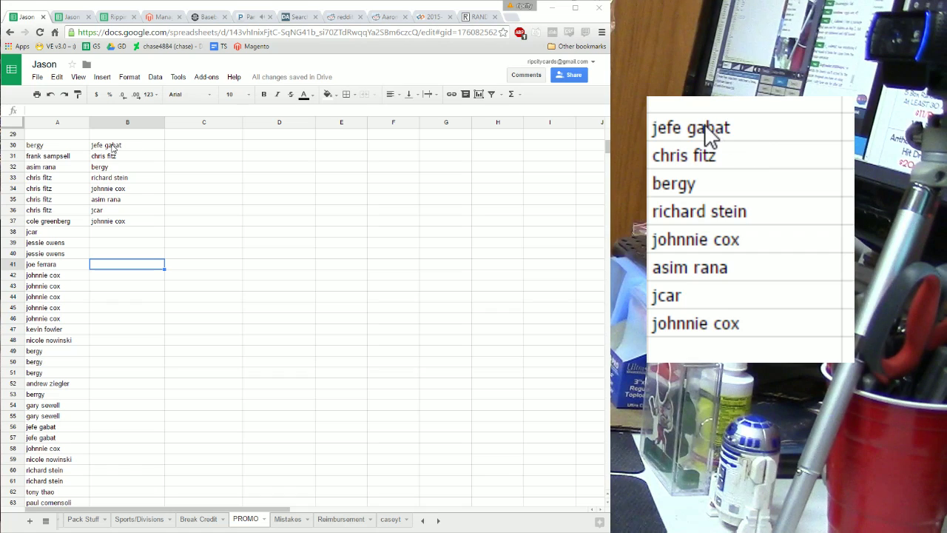
{"action": "left_click_drag", "start_coordinate": [113, 146], "coordinate": [118, 221]}
{"action": "right_click", "coordinate": [117, 170]}
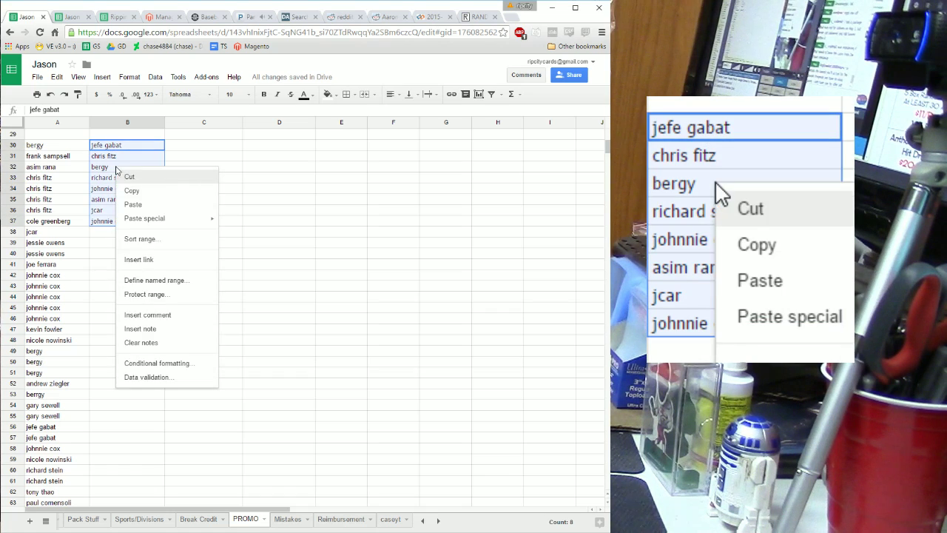
{"action": "left_click", "coordinate": [140, 239]}
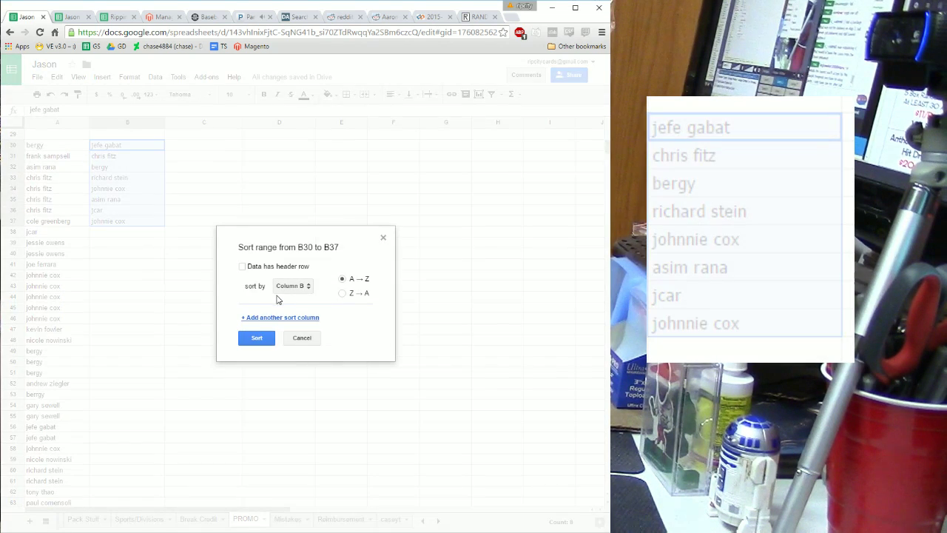